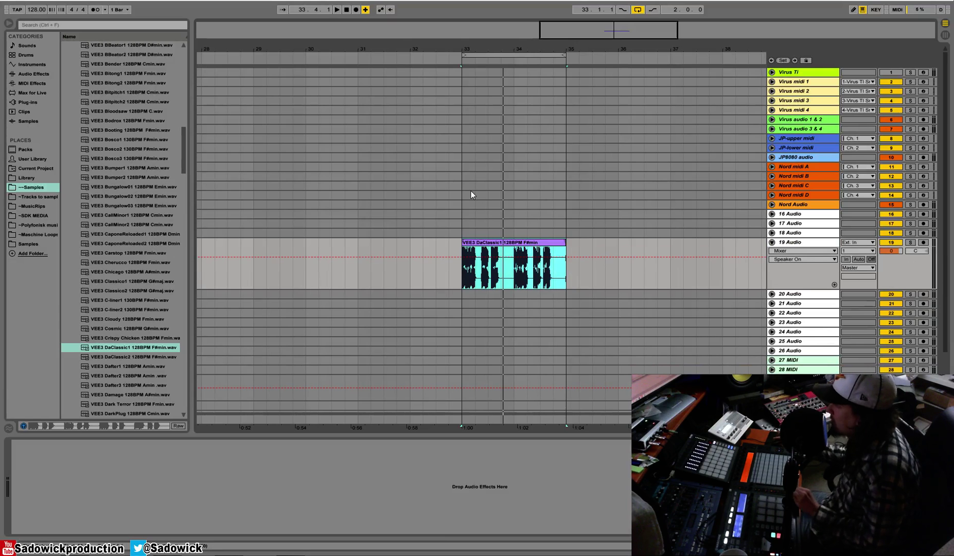
# Step: Audition the VEE3 DaClassic1 clip on track 19 and select the clip's first burst of sound
pyautogui.press('space')
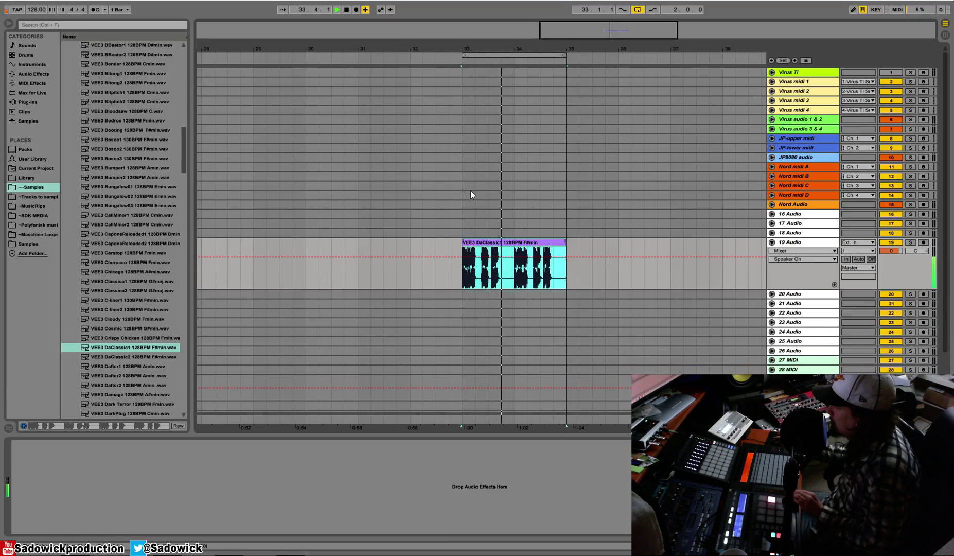
pyautogui.press('space')
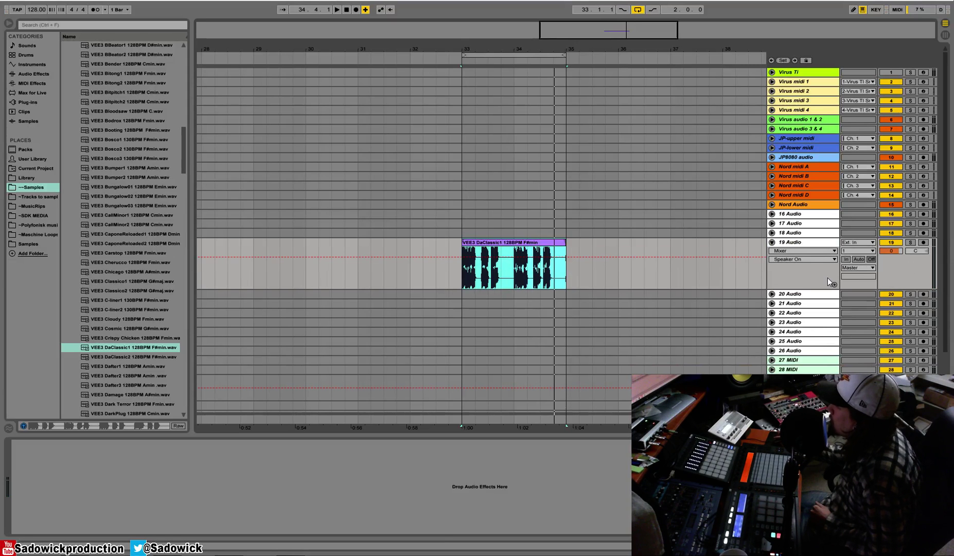
pyautogui.moveTo(461, 275); pyautogui.dragTo(476, 272)
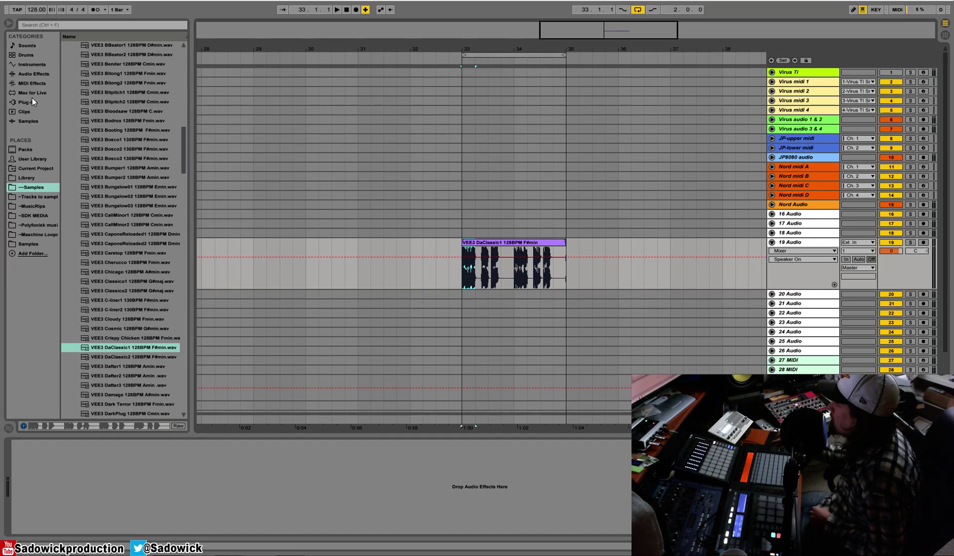
# Step: Add a Reverb to track 19, raise its predelay to 62.8 ms and disable Hi Cut, Spin, High, Chorus, Flat and Cut
pyautogui.click(33, 74)
pyautogui.moveTo(87, 309); pyautogui.dragTo(271, 494)
pyautogui.moveTo(31, 521); pyautogui.dragTo(32, 494)
pyautogui.click(44, 459)
pyautogui.click(71, 460)
pyautogui.click(135, 460)
pyautogui.click(197, 459)
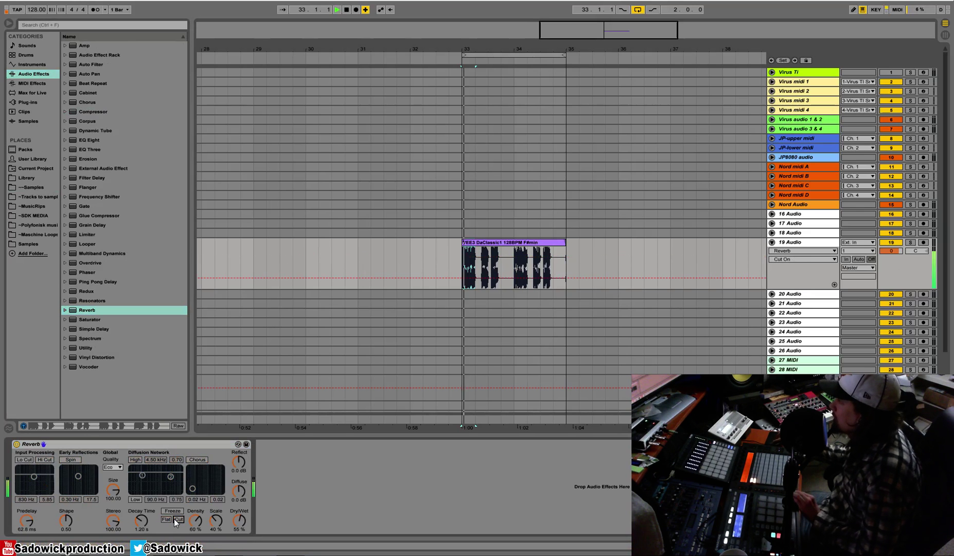
# Step: Test the Reverb with predelays of 138 ms and 250 ms, and delete the Reverb from track 19
pyautogui.press('space')
pyautogui.moveTo(25, 527); pyautogui.dragTo(25, 506)
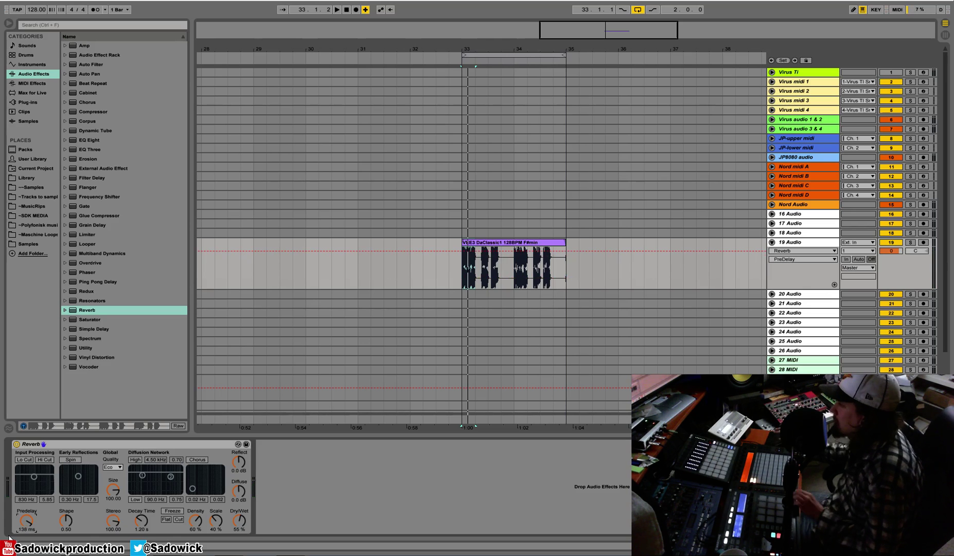
pyautogui.moveTo(27, 521); pyautogui.dragTo(25, 513)
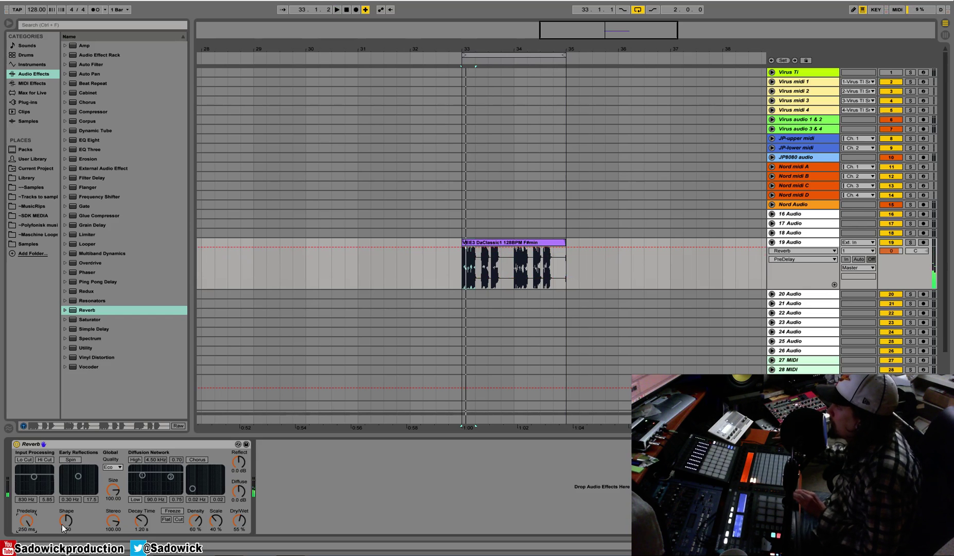
pyautogui.rightClick(28, 520)
pyautogui.click(51, 496)
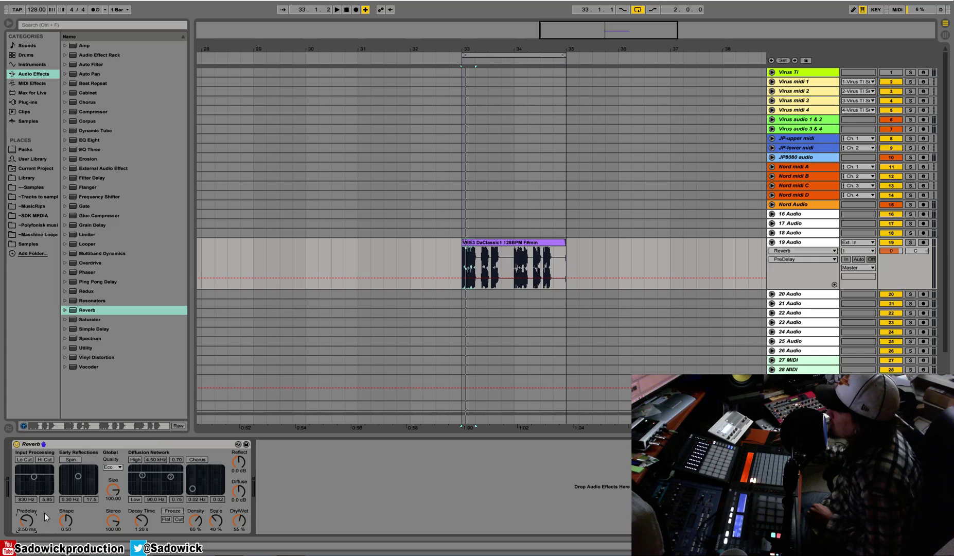
pyautogui.rightClick(152, 444)
pyautogui.click(177, 339)
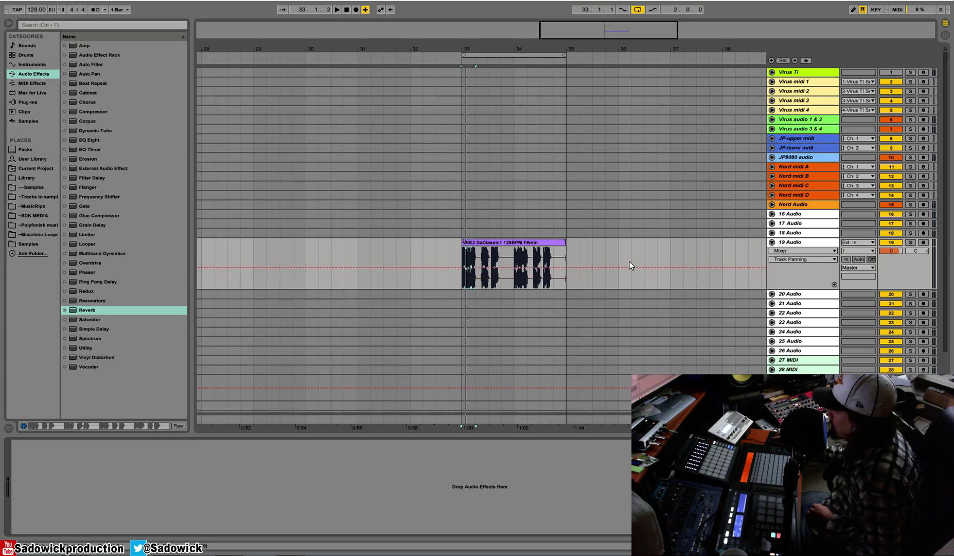
# Step: Insert a new audio track directly below track 19
pyautogui.click(896, 268)
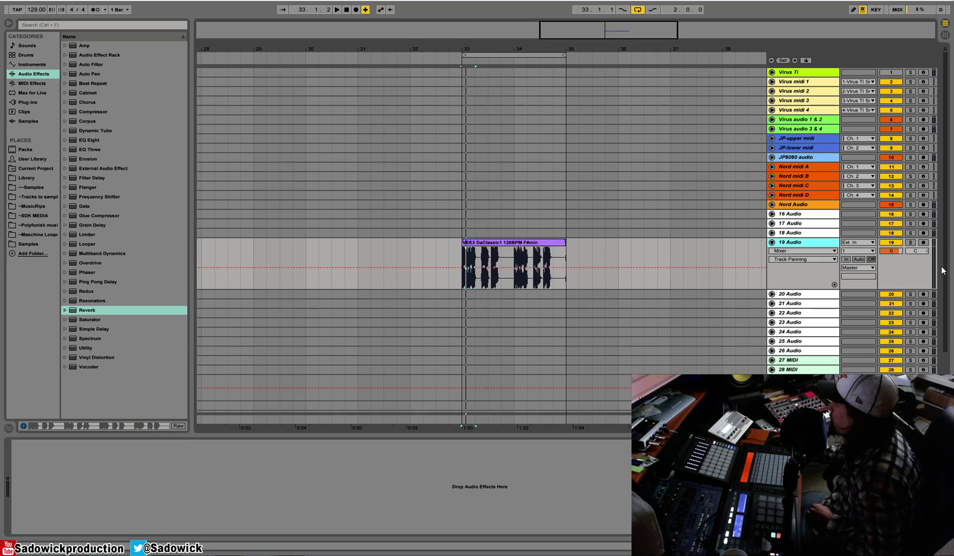
pyautogui.rightClick(803, 267)
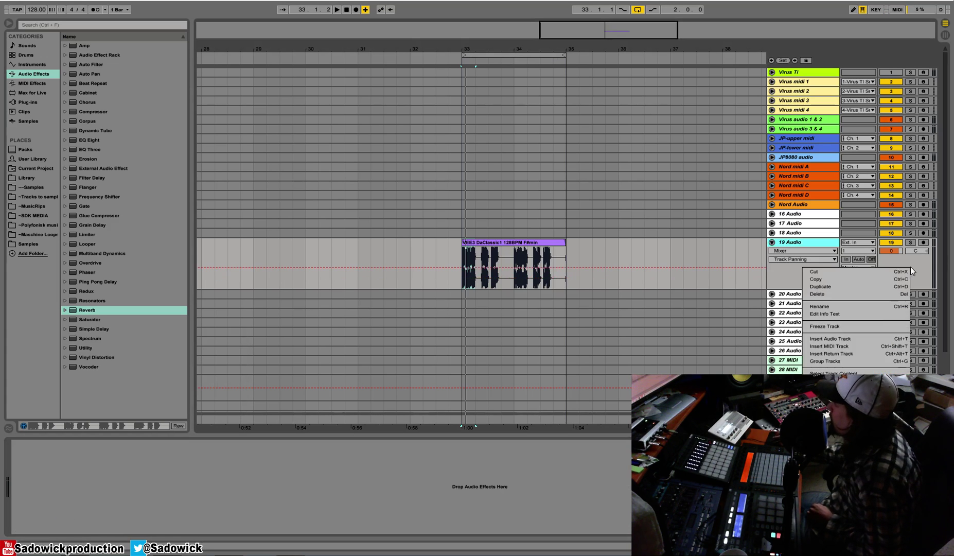
pyautogui.click(860, 339)
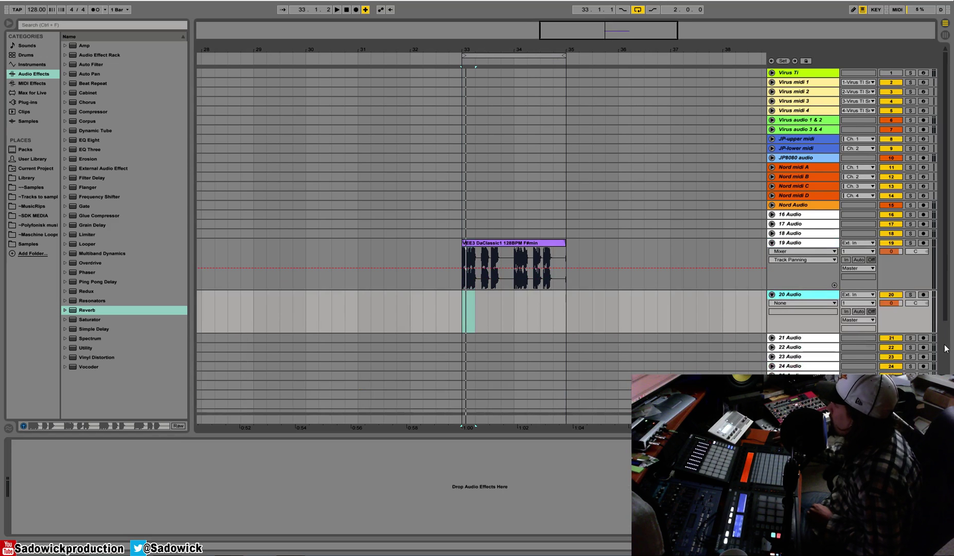
# Step: Set track 20's input to 19-Audio, taken Pre FX, with its monitoring set to In
pyautogui.click(855, 295)
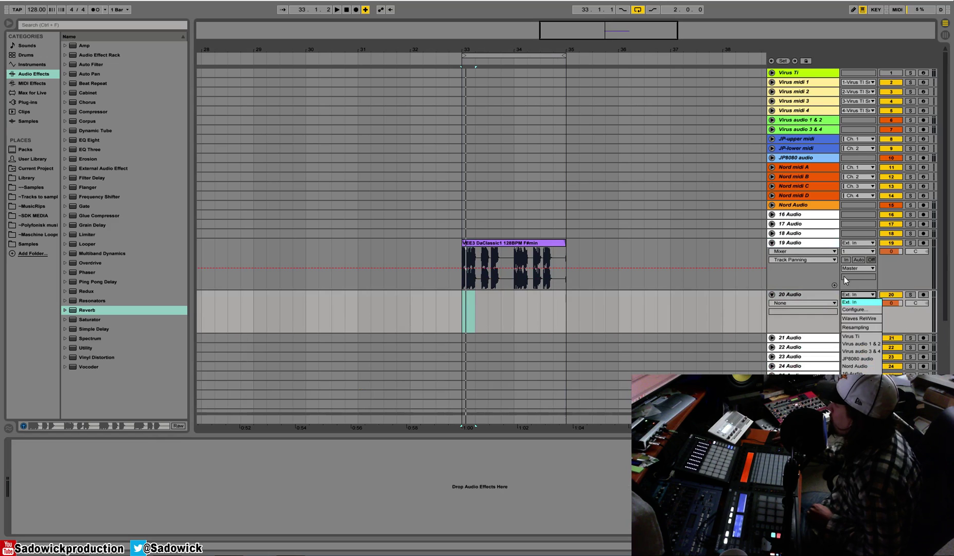
pyautogui.click(800, 246)
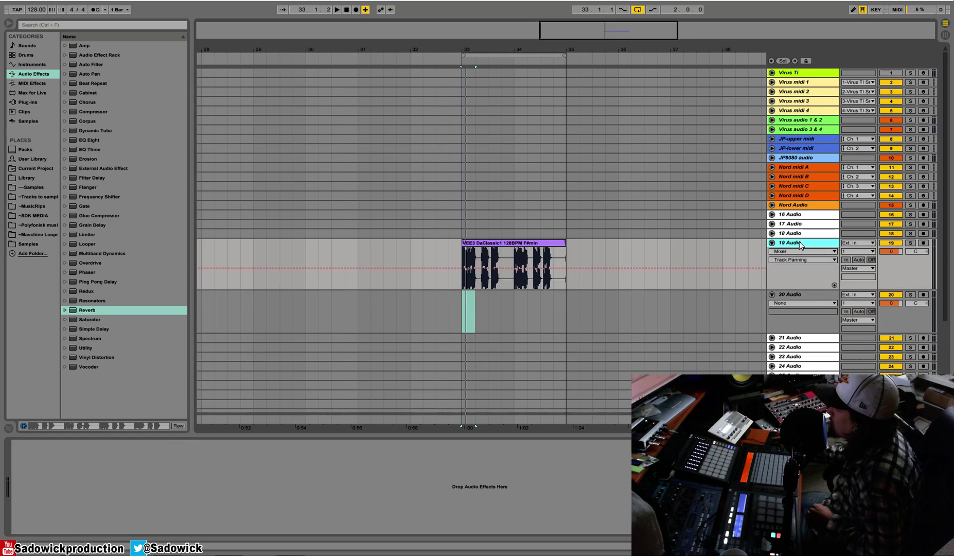
pyautogui.click(848, 297)
pyautogui.click(855, 298)
pyautogui.click(855, 297)
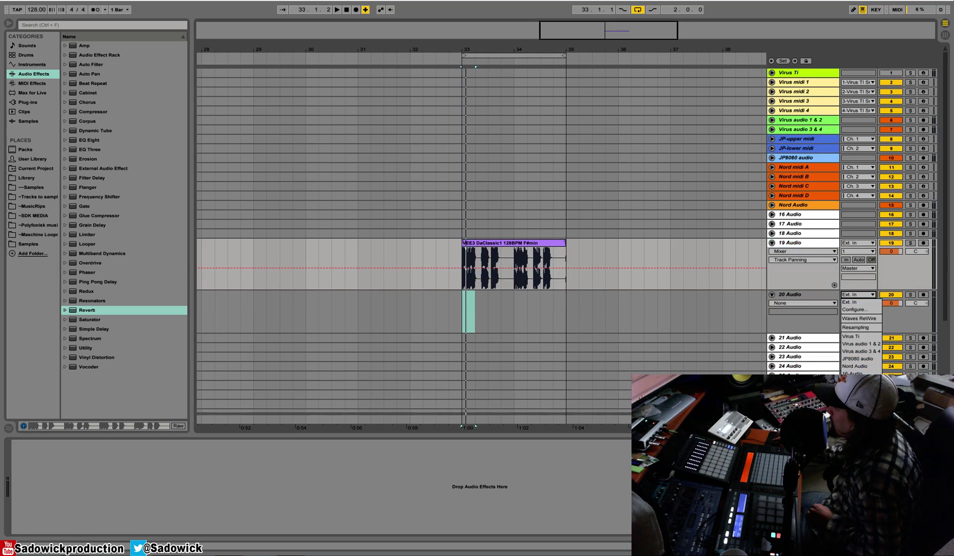
pyautogui.click(859, 395)
pyautogui.click(845, 312)
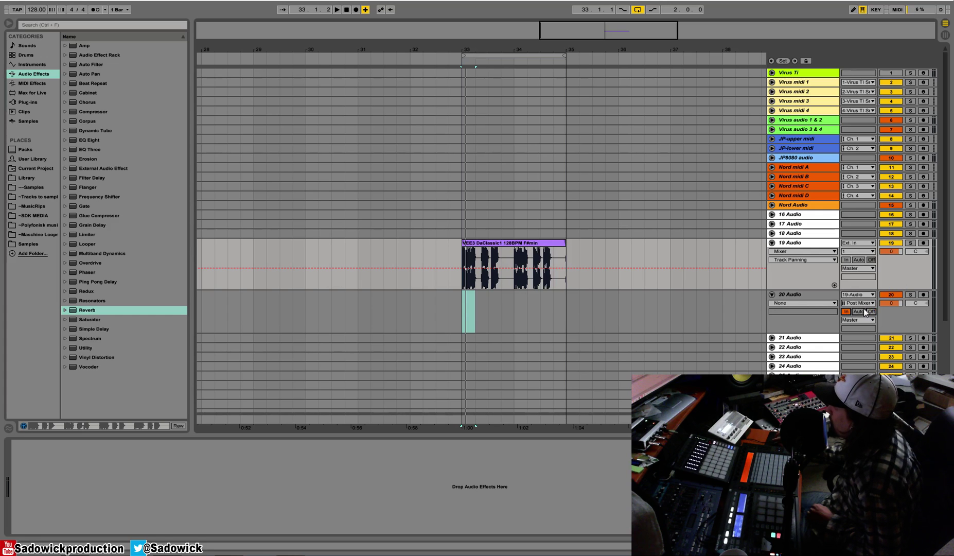
pyautogui.click(860, 303)
pyautogui.click(857, 311)
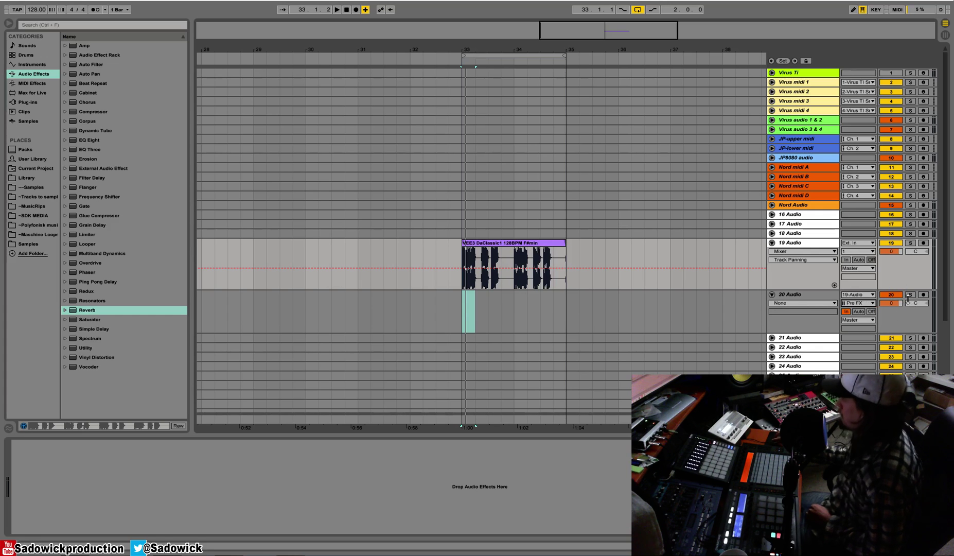
# Step: Solo track 20 and play it from bar 33 to hear the signal routed from track 19
pyautogui.click(911, 294)
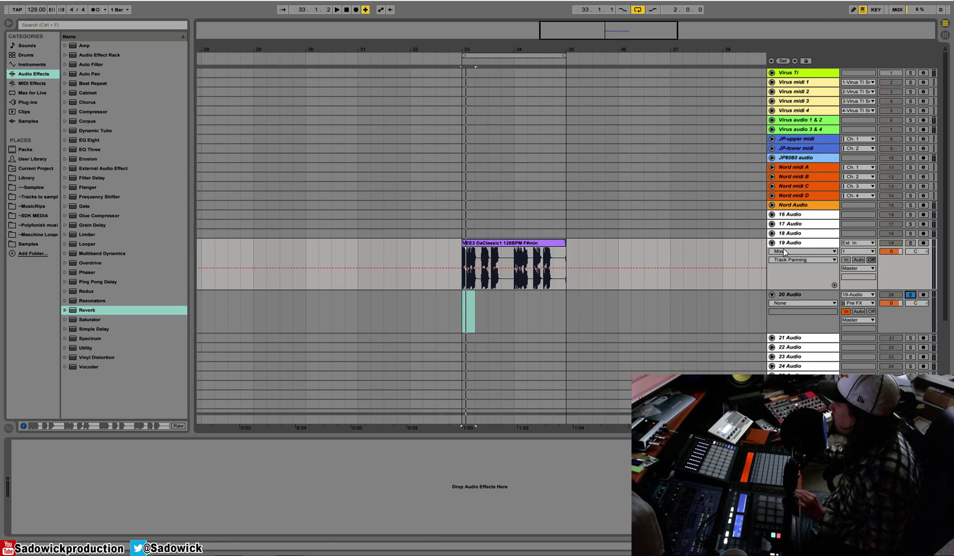
pyautogui.click(807, 243)
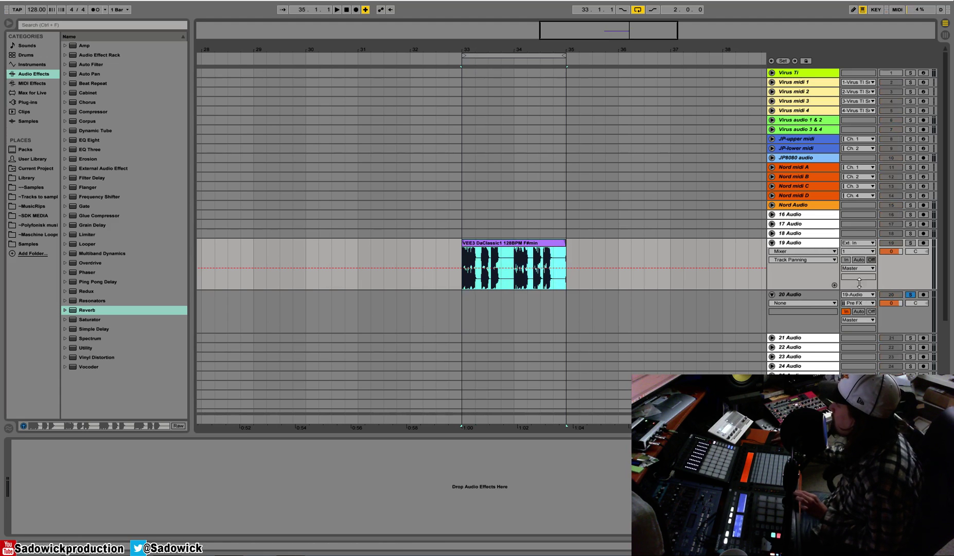
pyautogui.click(464, 306)
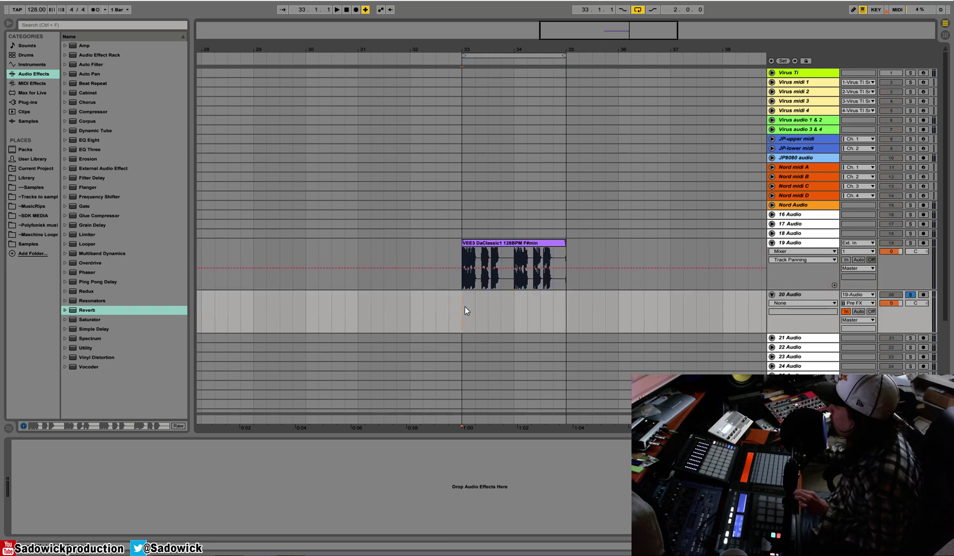
pyautogui.press('space')
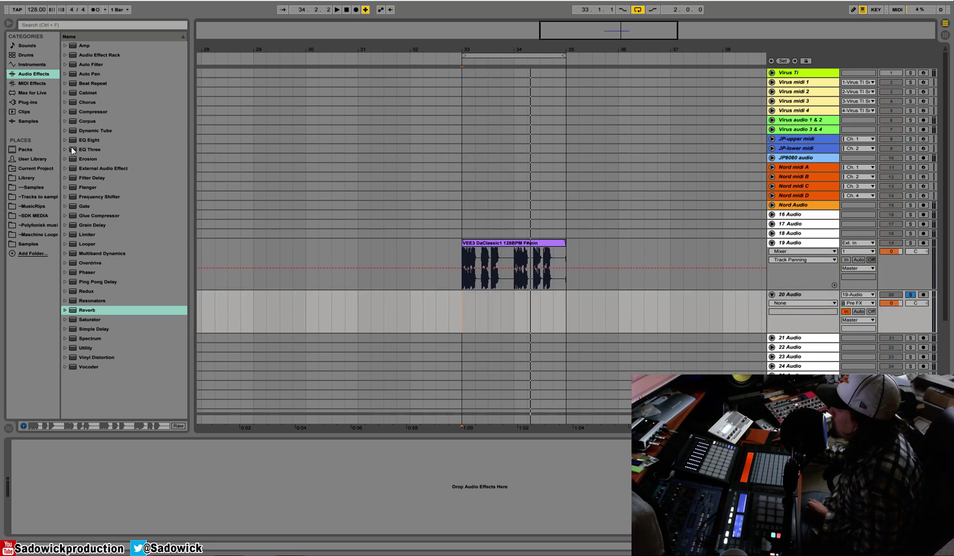
# Step: Add a Reverb to track 20, set its Dry/Wet to 100 % and audition it
pyautogui.moveTo(84, 314); pyautogui.dragTo(187, 516)
pyautogui.click(233, 523)
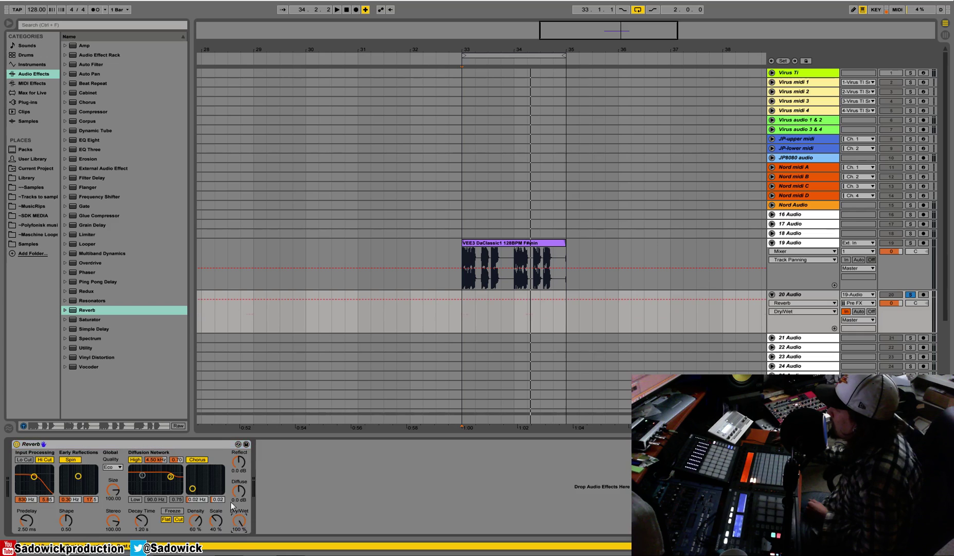
pyautogui.press('space')
pyautogui.press('space')
# Step: Listen to tracks 19 and 20 together with track 20 unsoloed, and solo track 20 again
pyautogui.click(910, 295)
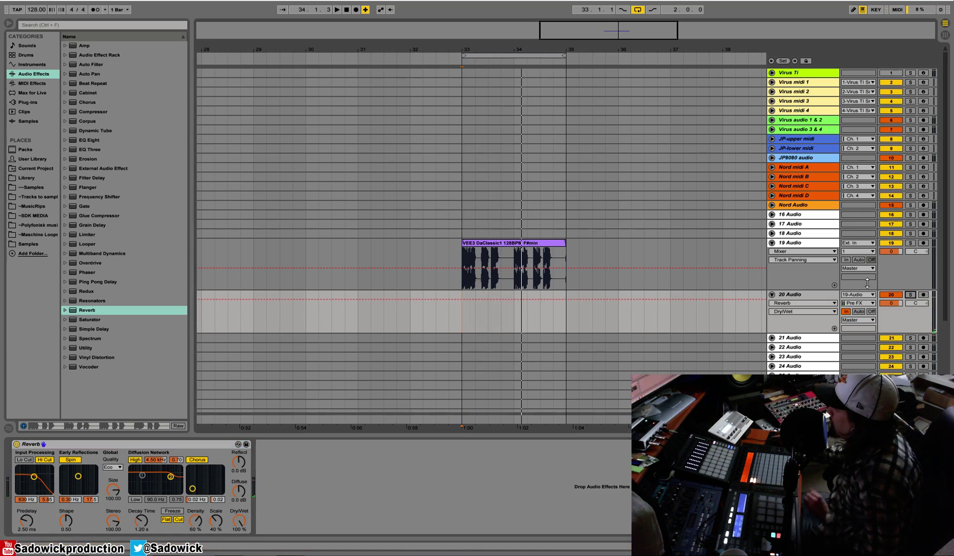
pyautogui.click(470, 246)
pyautogui.moveTo(909, 269); pyautogui.dragTo(905, 261)
pyautogui.click(896, 304)
pyautogui.press('space')
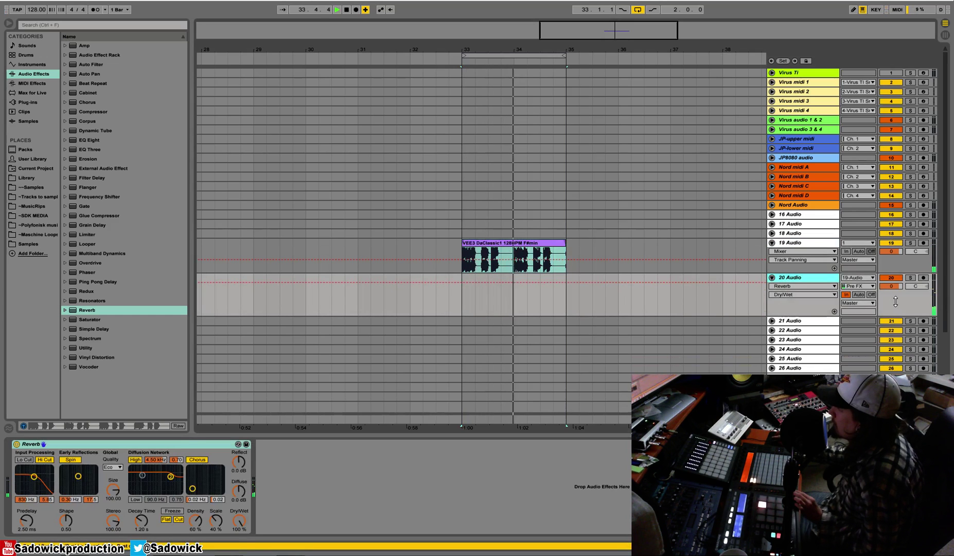
pyautogui.press('space')
pyautogui.click(910, 278)
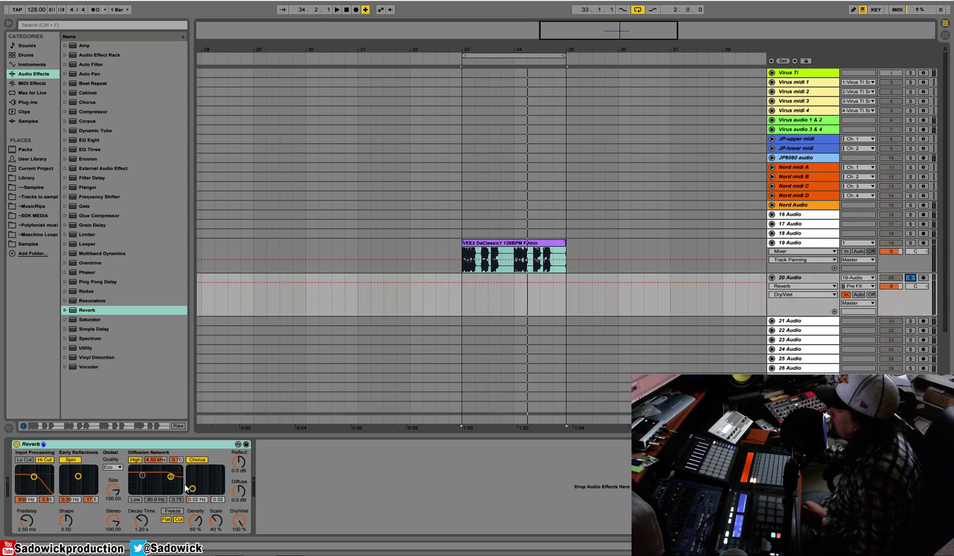
# Step: Disable the Reverb's Hi Cut, Spin, High, Chorus, Flat and Cut options, and set its decay time to 4.34 s
pyautogui.click(44, 459)
pyautogui.click(70, 460)
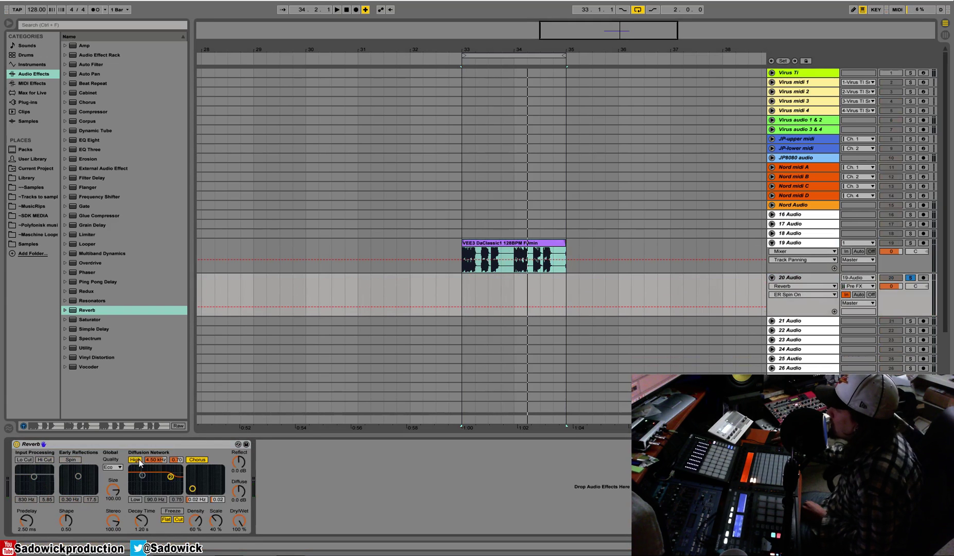
pyautogui.click(196, 460)
pyautogui.moveTo(141, 520); pyautogui.dragTo(141, 493)
pyautogui.click(166, 519)
pyautogui.click(178, 519)
pyautogui.press('space')
pyautogui.moveTo(141, 520); pyautogui.dragTo(141, 527)
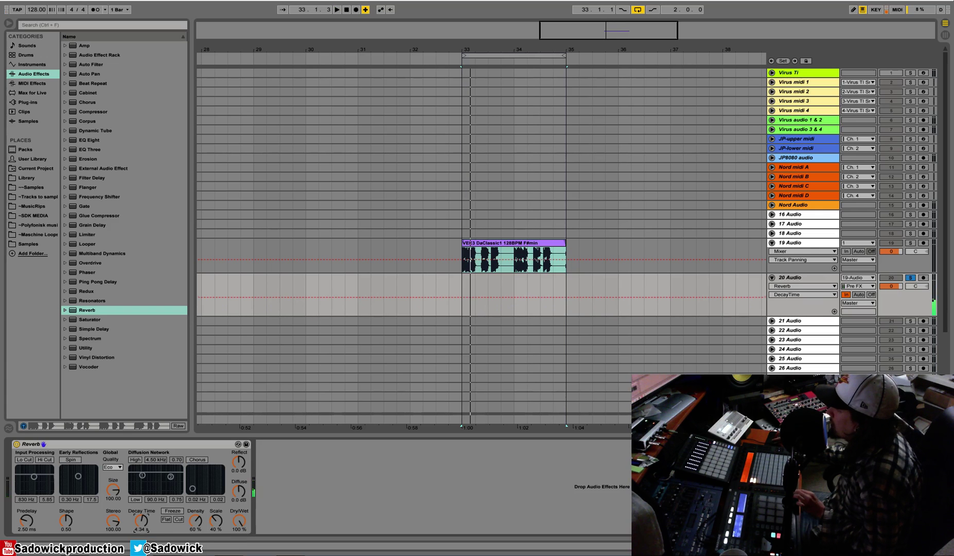
# Step: Enable the low shelf in the Reverb's diffusion network and set it to 199 Hz and 0.20 during playback
pyautogui.click(113, 467)
pyautogui.click(135, 500)
pyautogui.press('space')
pyautogui.moveTo(149, 493); pyautogui.dragTo(149, 494)
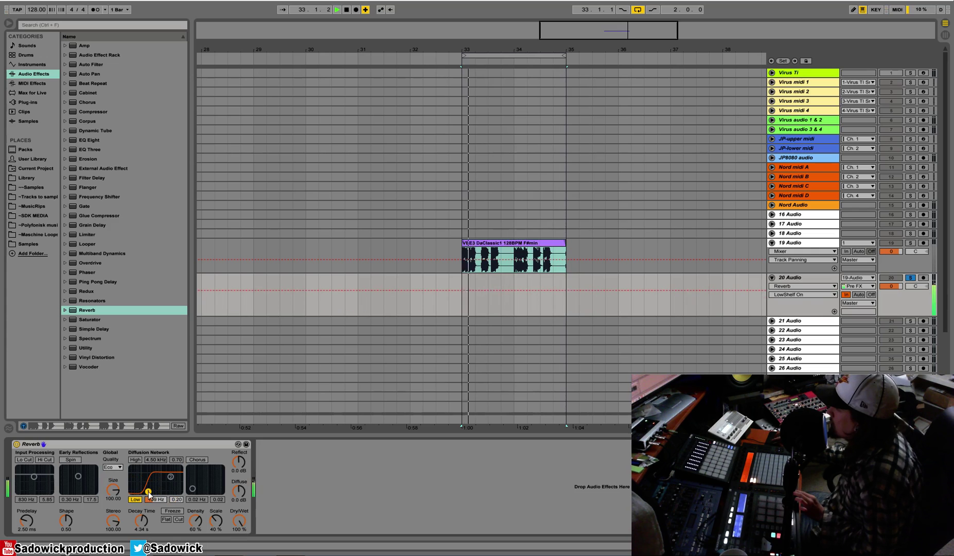
pyautogui.press('space')
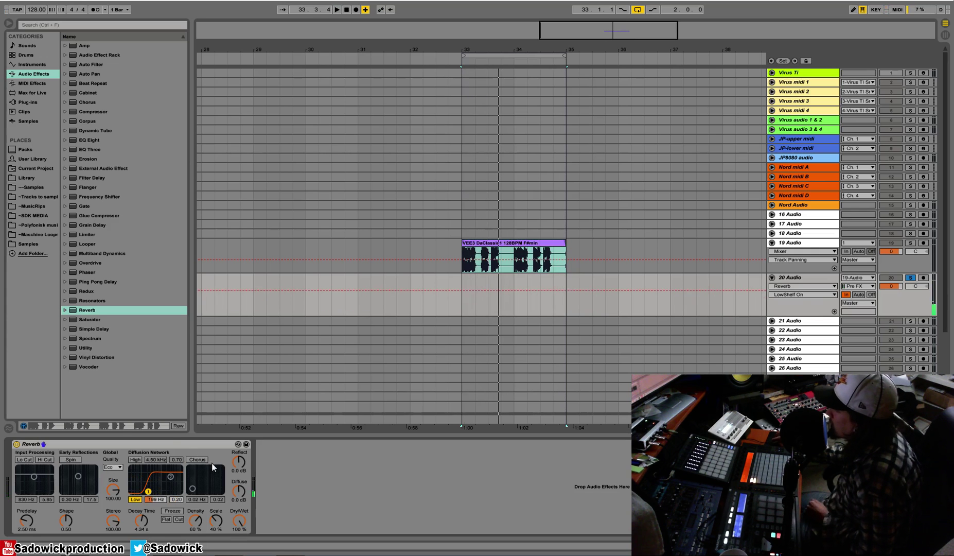
# Step: Add a Compressor after the Reverb on track 20 and enable its sidechain with 19-Audio as the source
pyautogui.click(95, 113)
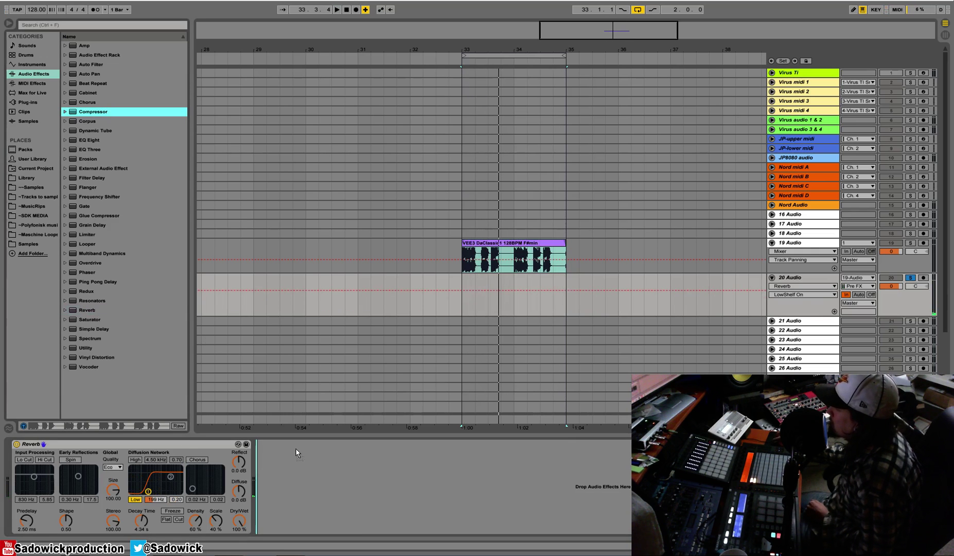
pyautogui.moveTo(326, 448); pyautogui.dragTo(301, 462)
pyautogui.click(271, 443)
pyautogui.click(280, 451)
pyautogui.click(282, 468)
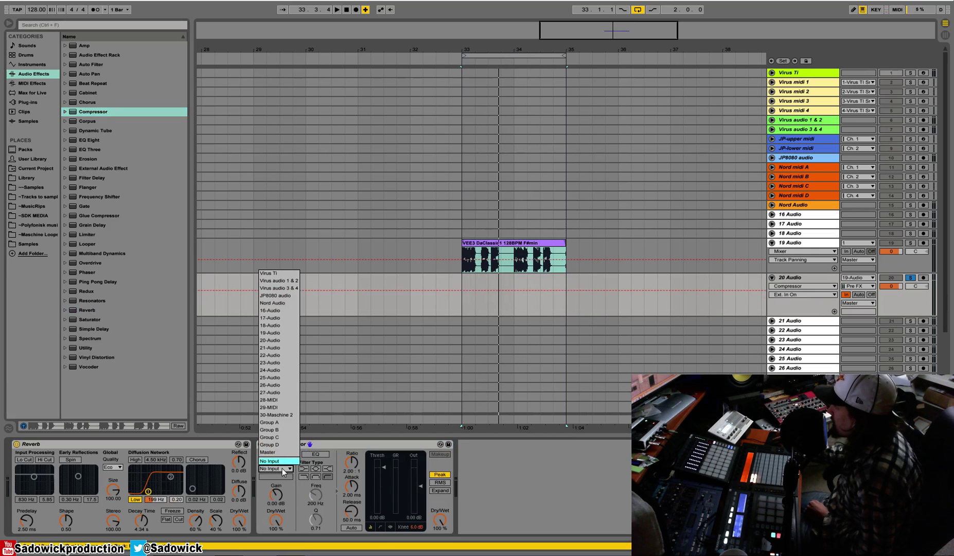
pyautogui.click(271, 333)
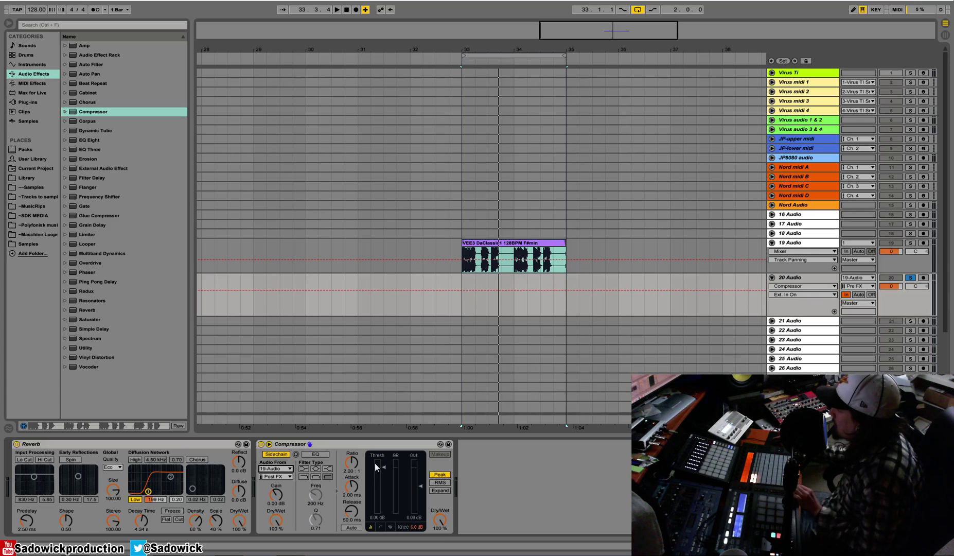
# Step: Set the Compressor's threshold to -13.1 dB and ratio to inf : 1, checking the gain reduction in its activity view during playback
pyautogui.press('space')
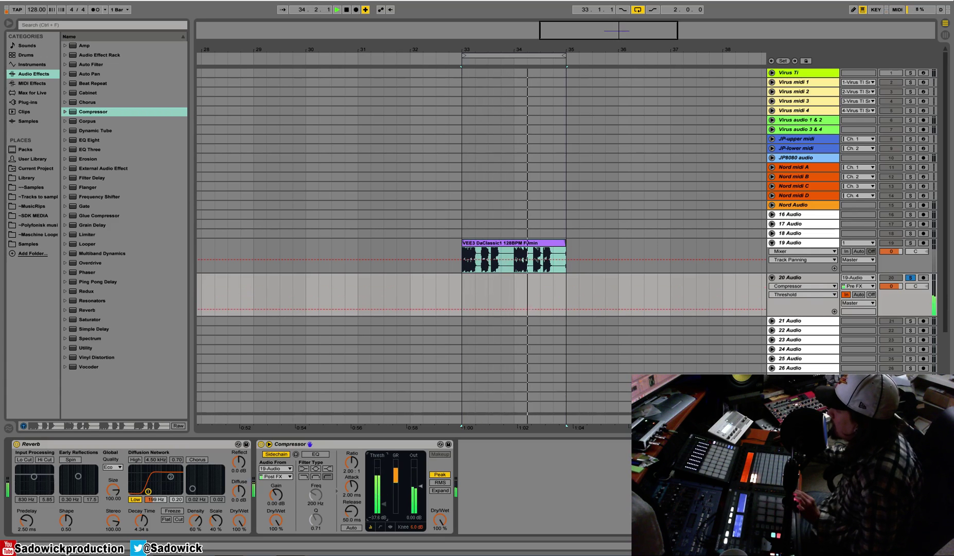
pyautogui.click(387, 527)
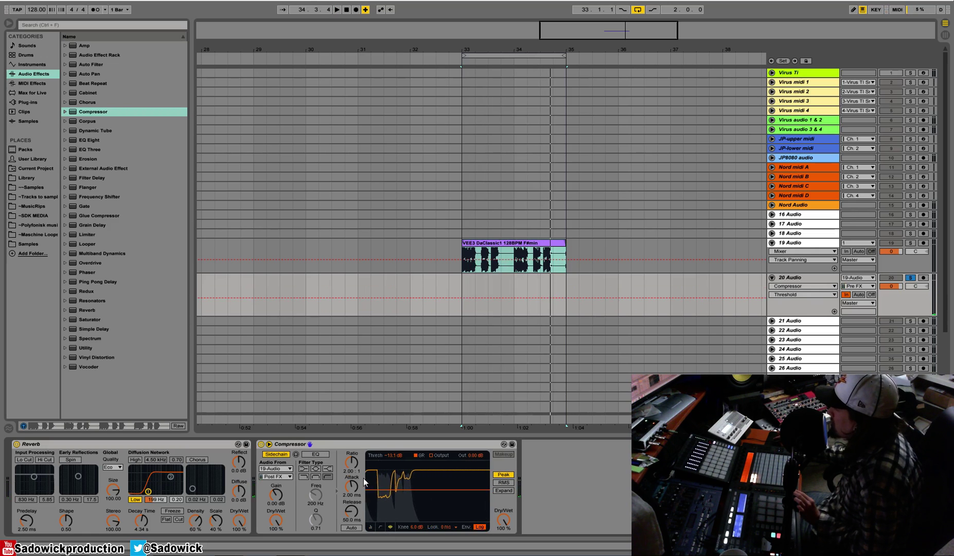
pyautogui.moveTo(357, 471); pyautogui.dragTo(351, 437)
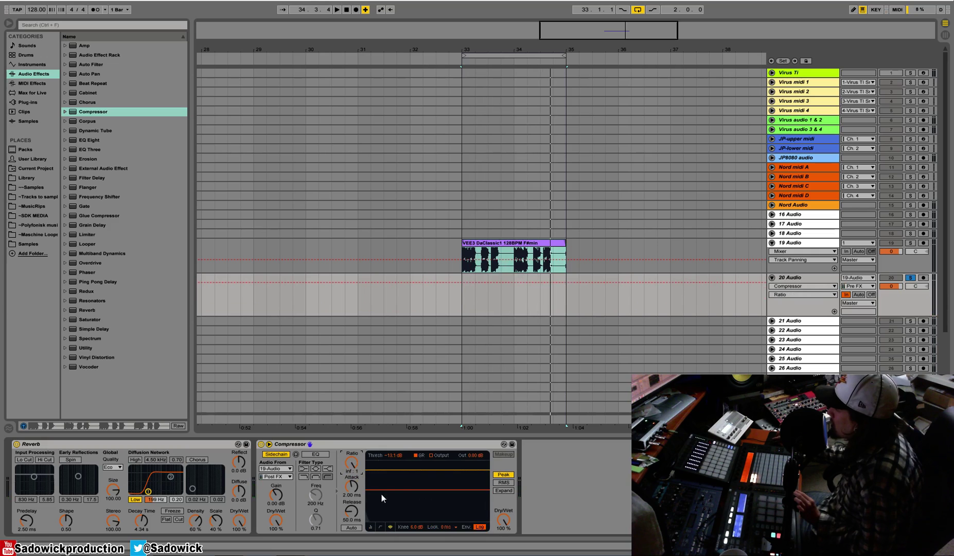
pyautogui.press('space')
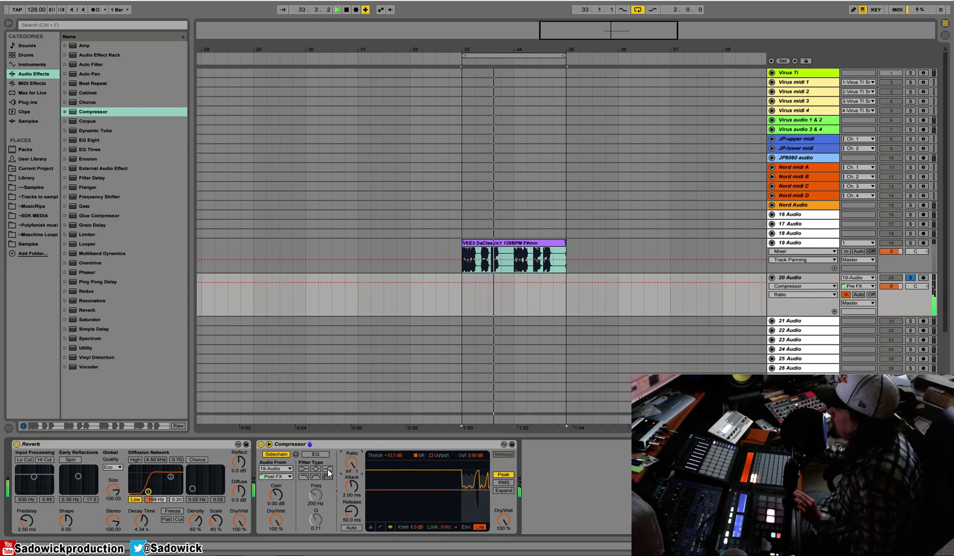
# Step: Set the Compressor's attack to 0.01 ms, release to 41.1 ms and threshold to -16.8 dB during playback
pyautogui.click(352, 486)
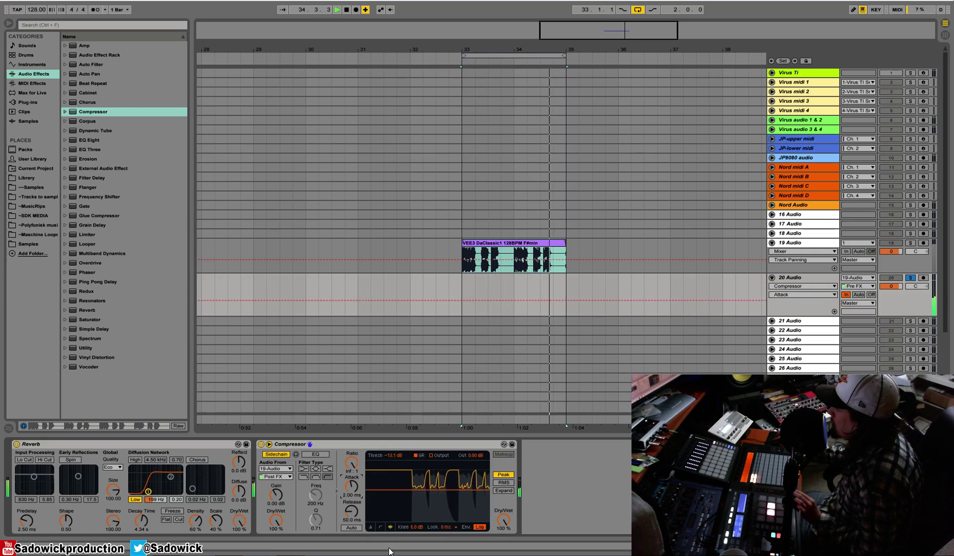
pyautogui.moveTo(352, 485); pyautogui.dragTo(351, 522)
pyautogui.click(351, 511)
pyautogui.moveTo(439, 490); pyautogui.dragTo(440, 495)
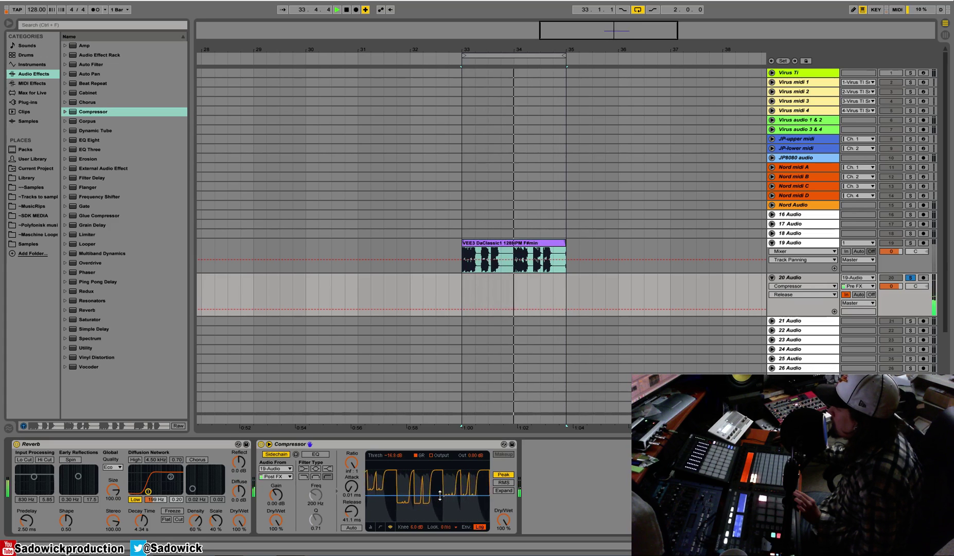
# Step: Turn off track 20's solo to play the clip from its start together with its reverb, and reduce track 20's height
pyautogui.click(507, 259)
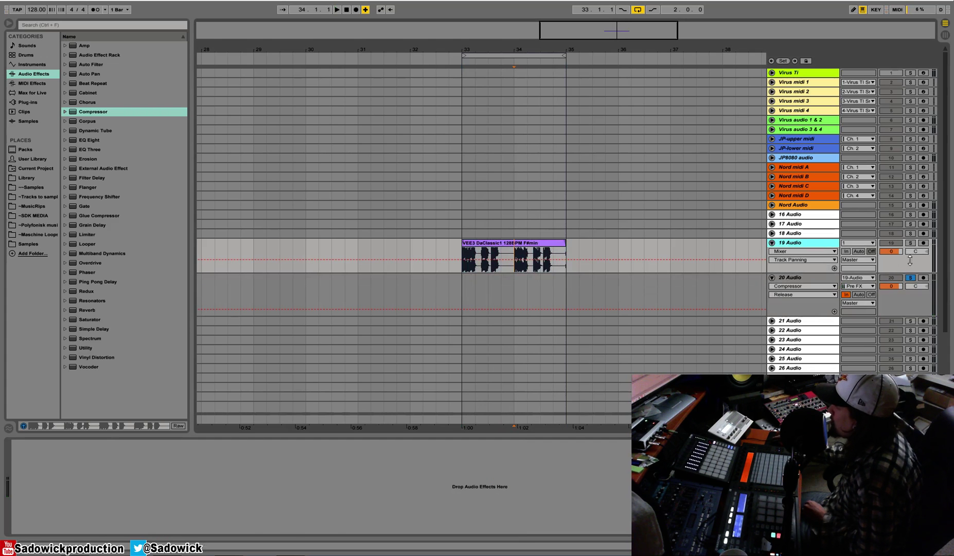
pyautogui.click(913, 302)
pyautogui.click(516, 246)
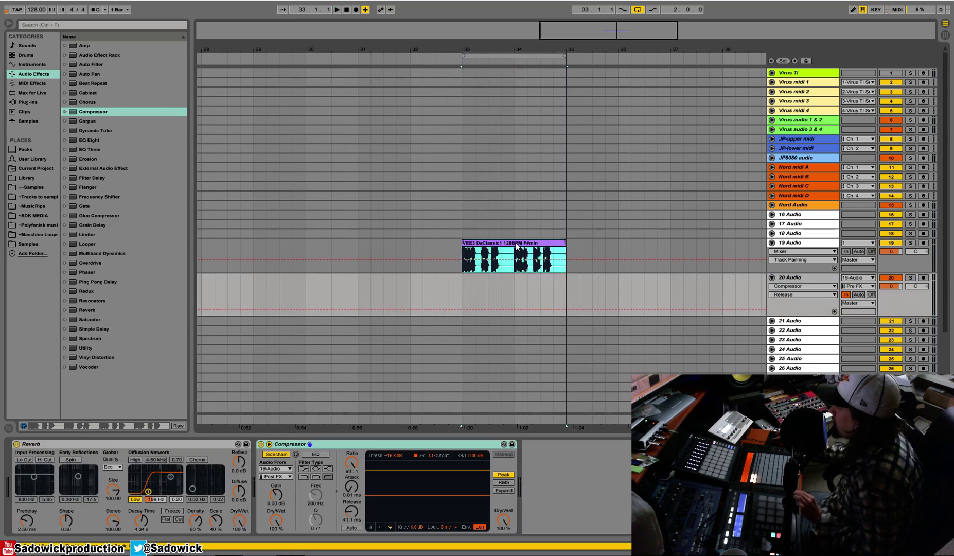
pyautogui.press('space')
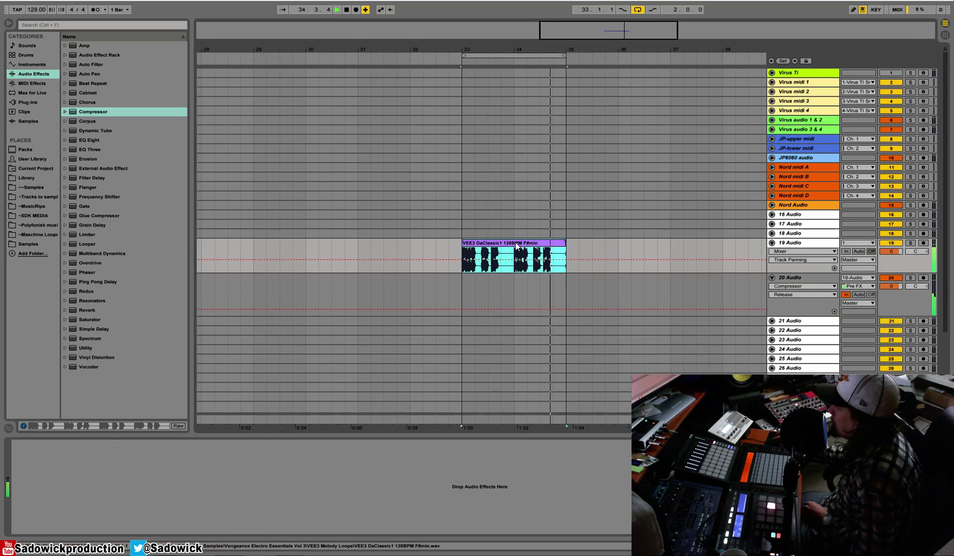
pyautogui.moveTo(910, 315); pyautogui.dragTo(910, 295)
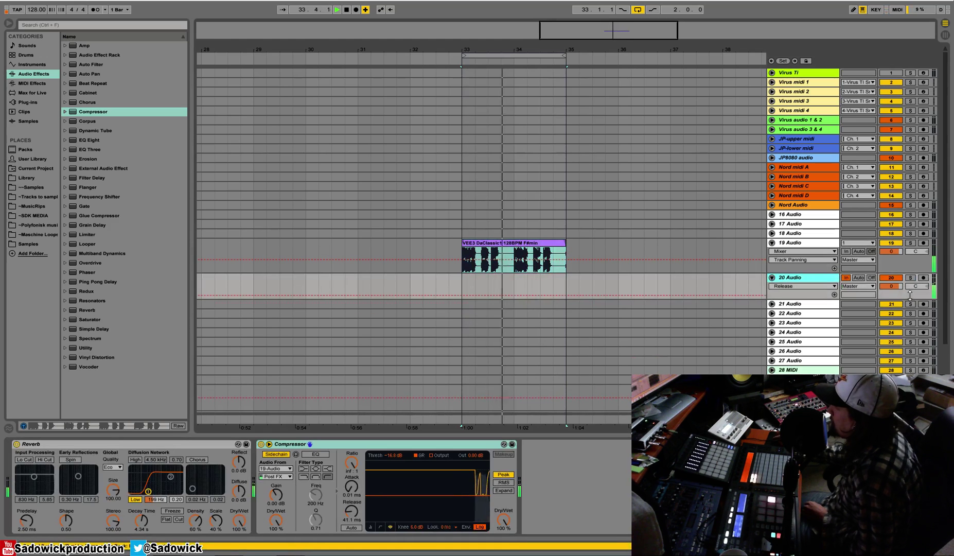
# Step: Set the Reverb's decay time to 5.96 s and size to 13.41, enable Chorus, and set the Compressor's release to 137 ms
pyautogui.moveTo(141, 521); pyautogui.dragTo(119, 489)
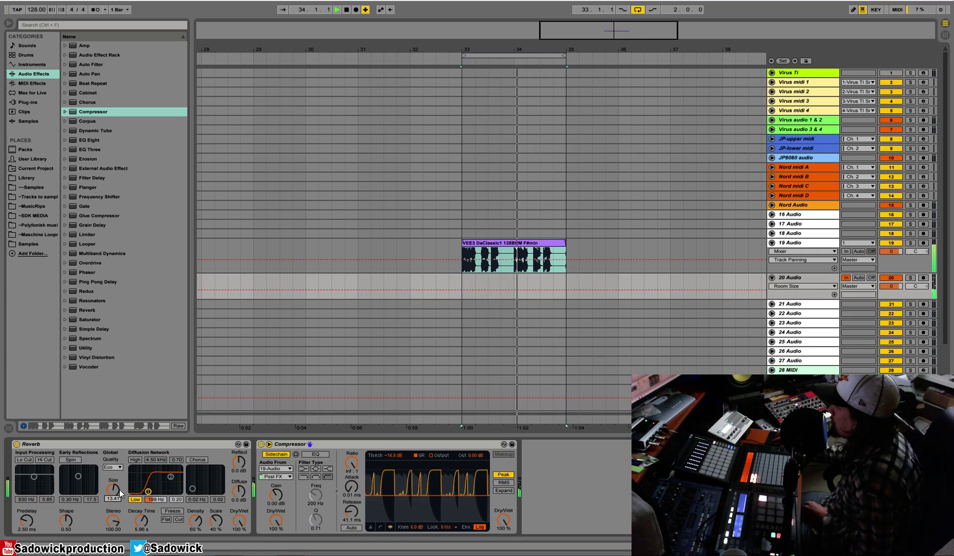
pyautogui.click(198, 460)
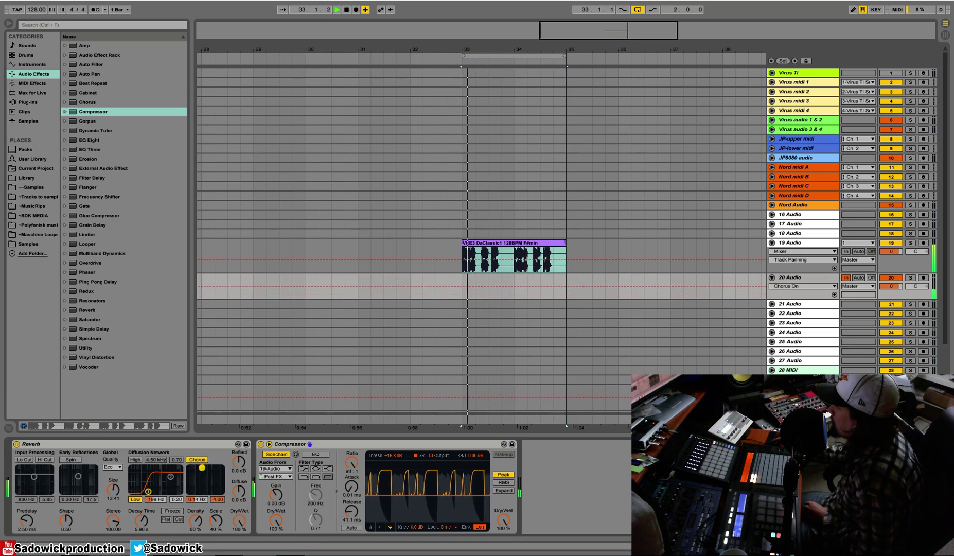
pyautogui.moveTo(351, 511); pyautogui.dragTo(351, 492)
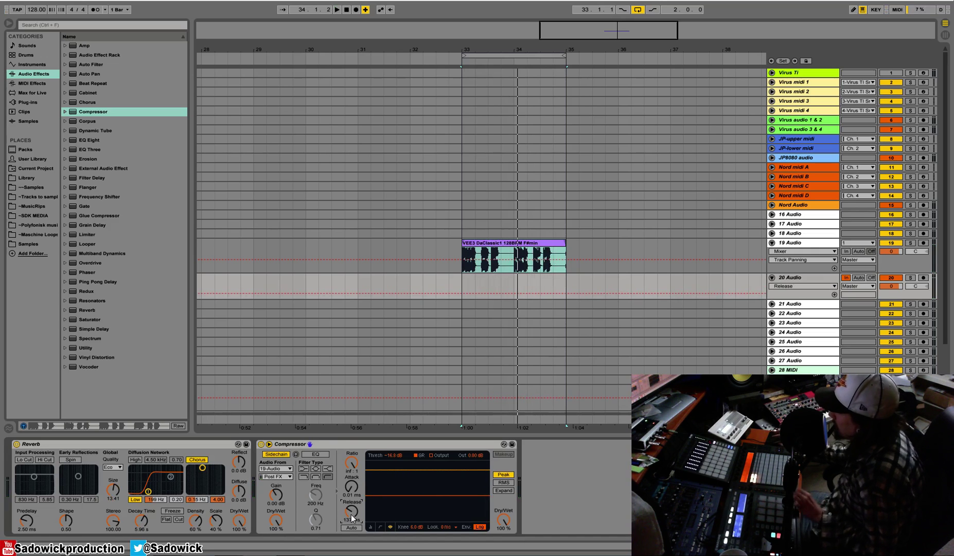
# Step: Compare the playback with the Reverb's low shelf turned off, and turn the shelf back on
pyautogui.click(135, 500)
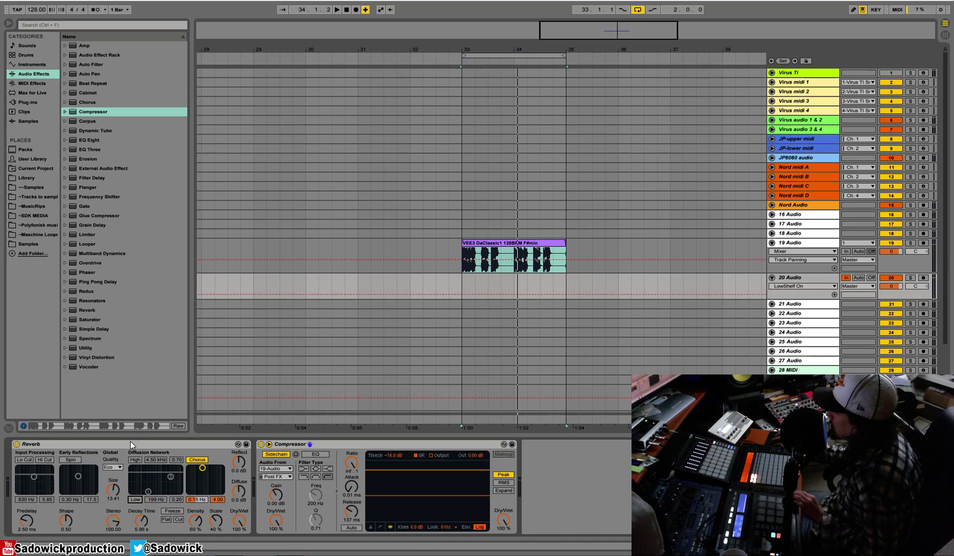
pyautogui.press('space')
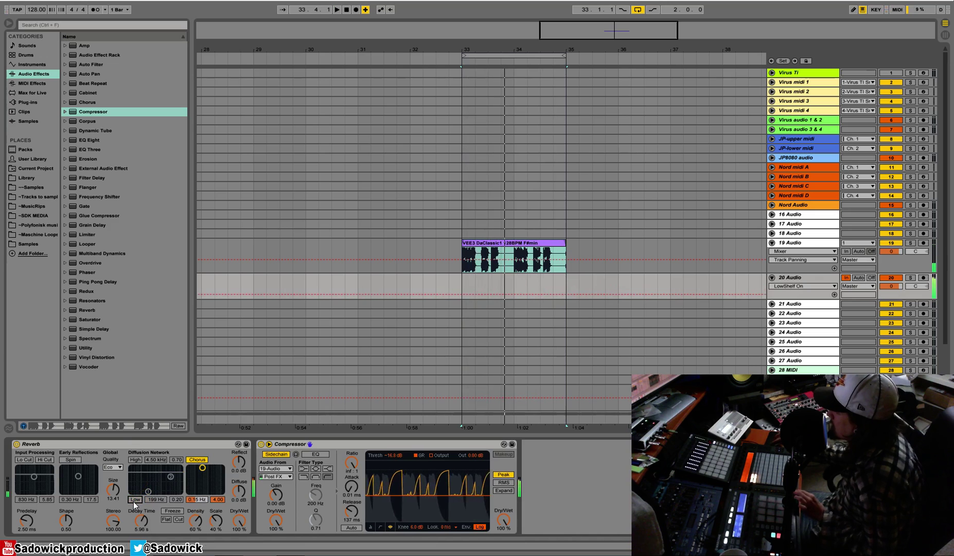
pyautogui.click(135, 499)
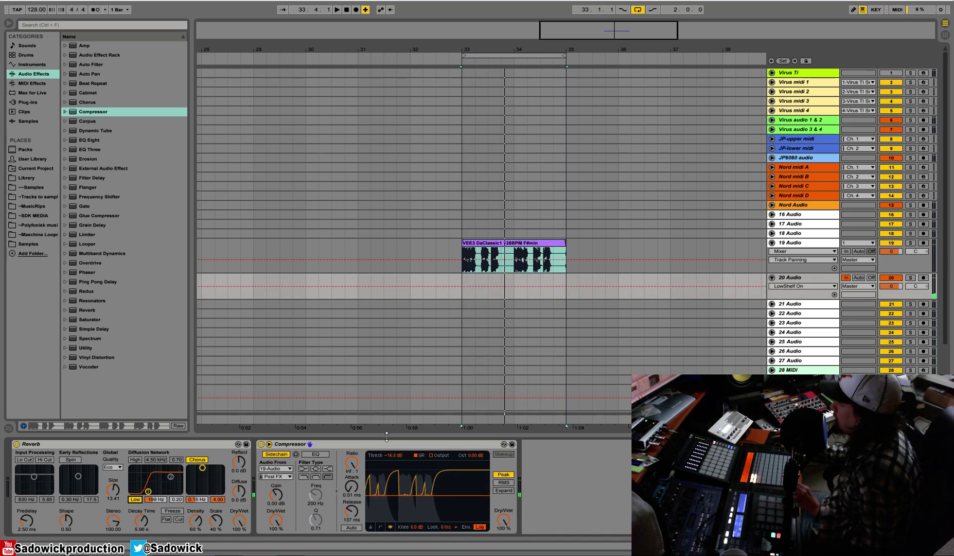
# Step: Zoom in on the clip on track 19 and examine how track 20's Compressor ducks the reverb between the clip's hits
pyautogui.click(490, 255)
pyautogui.click(489, 255)
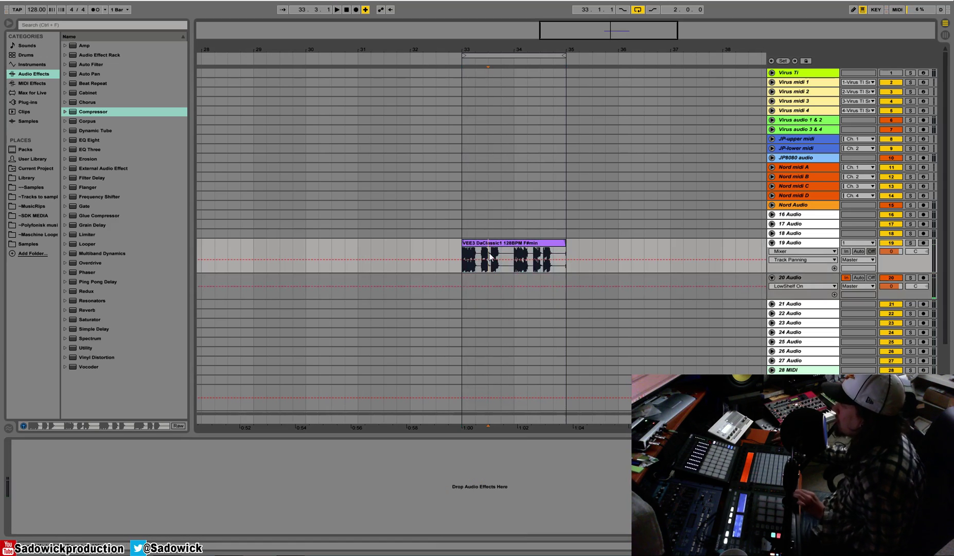
pyautogui.moveTo(496, 41); pyautogui.dragTo(553, 288)
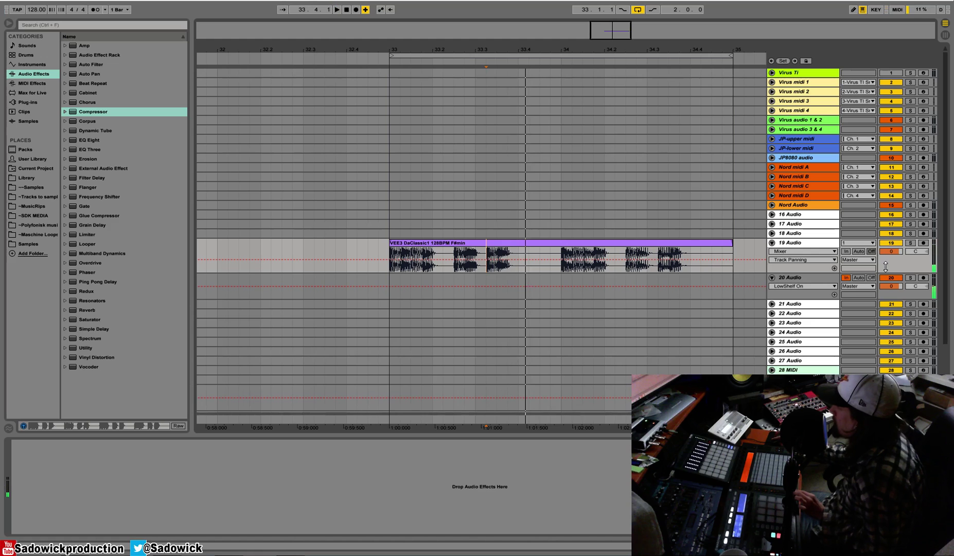
pyautogui.click(802, 277)
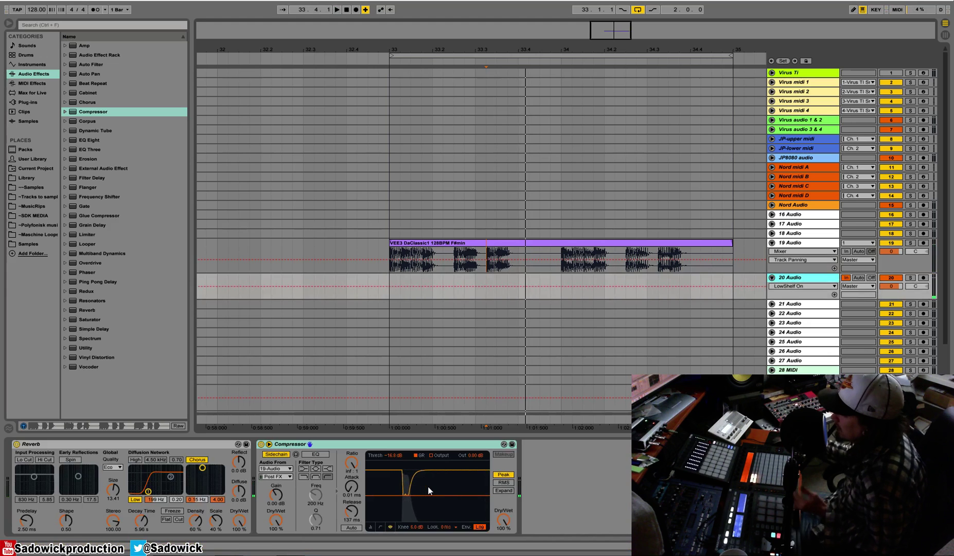
# Step: Play the clip from its start with track 20's Compressor bypassed, and switch the Compressor back on to compare the ducking
pyautogui.click(460, 243)
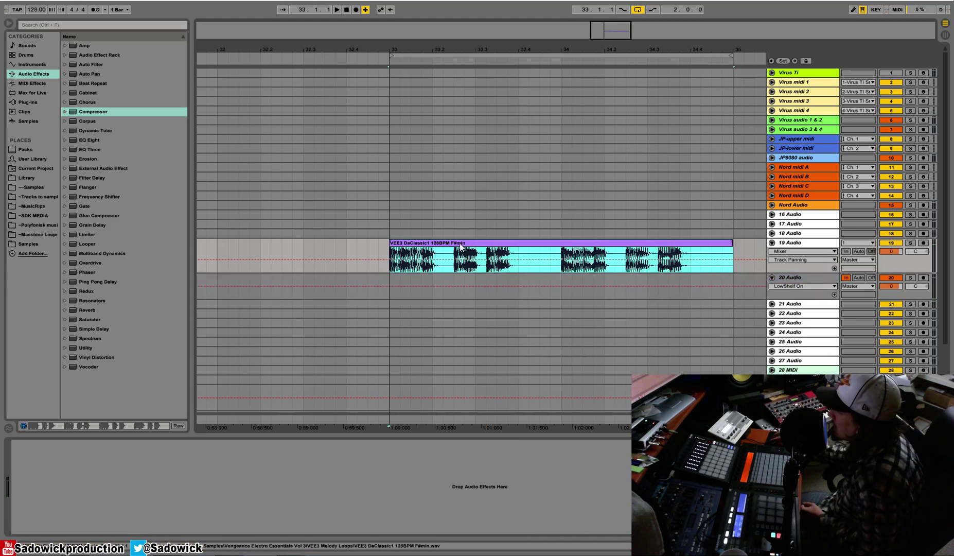
pyautogui.click(908, 293)
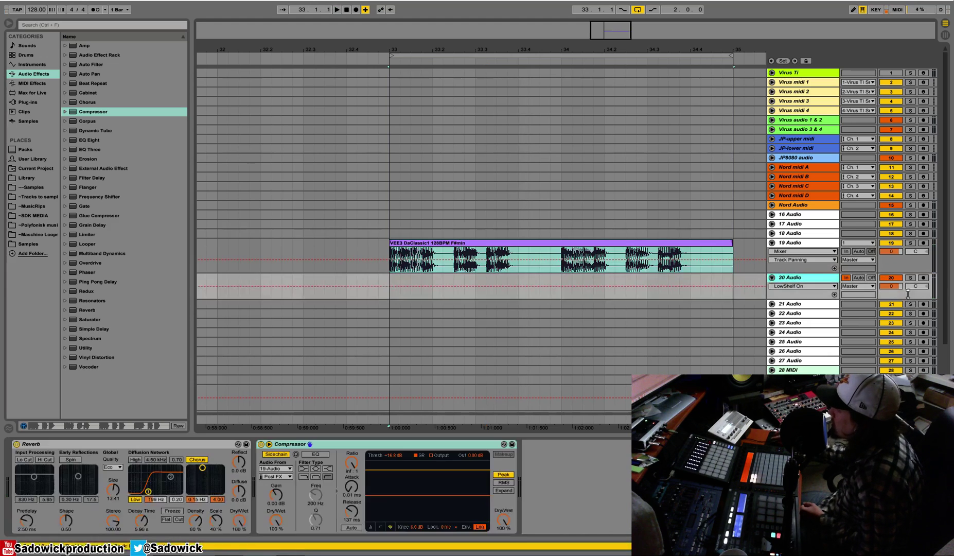
pyautogui.click(261, 444)
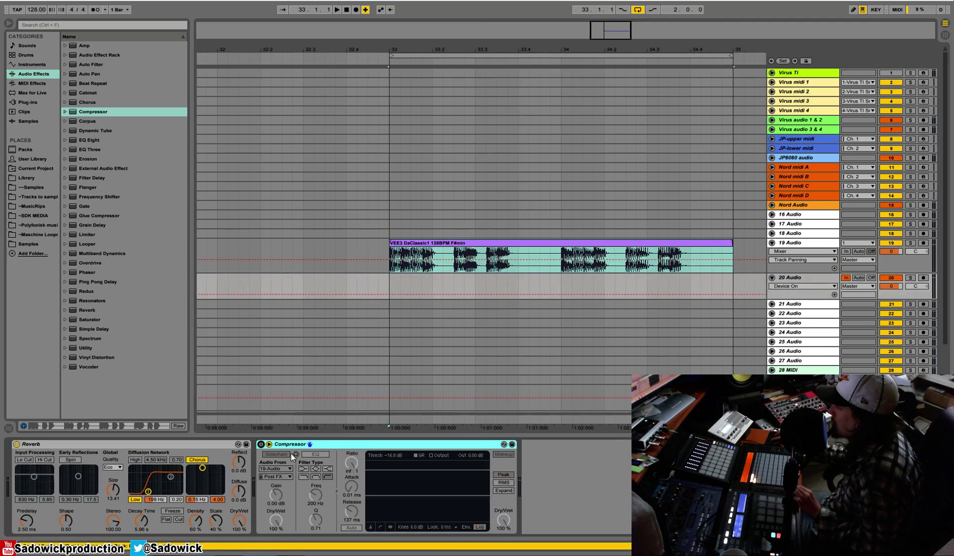
pyautogui.press('space')
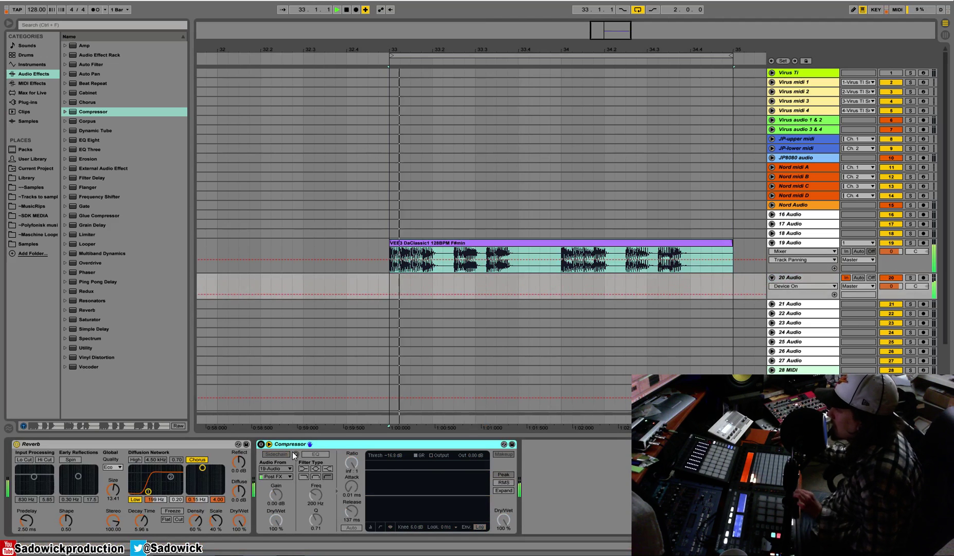
pyautogui.click(261, 444)
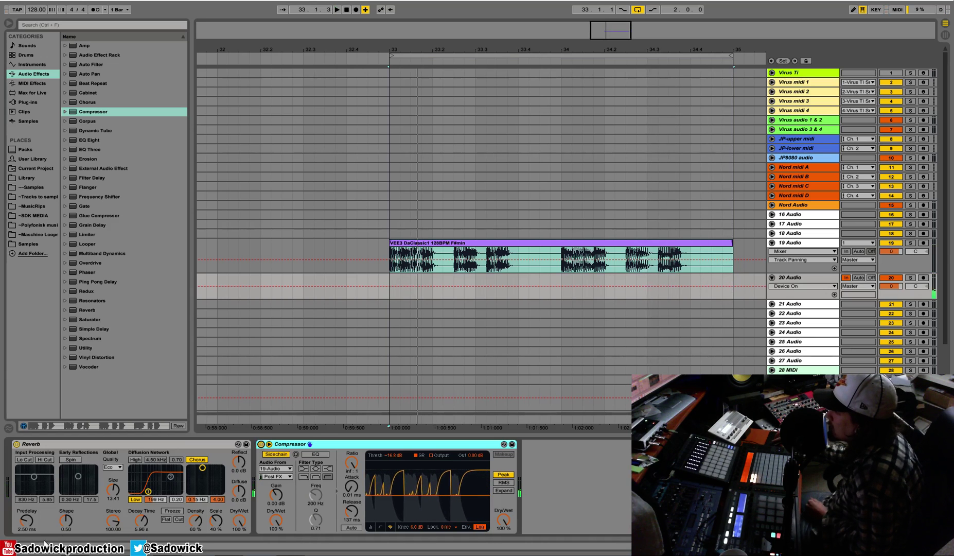
# Step: Enable the Reverb's Lo Cut and Spin, set its quality to High, and listen to the result
pyautogui.click(24, 459)
pyautogui.click(70, 459)
pyautogui.click(112, 466)
pyautogui.click(112, 486)
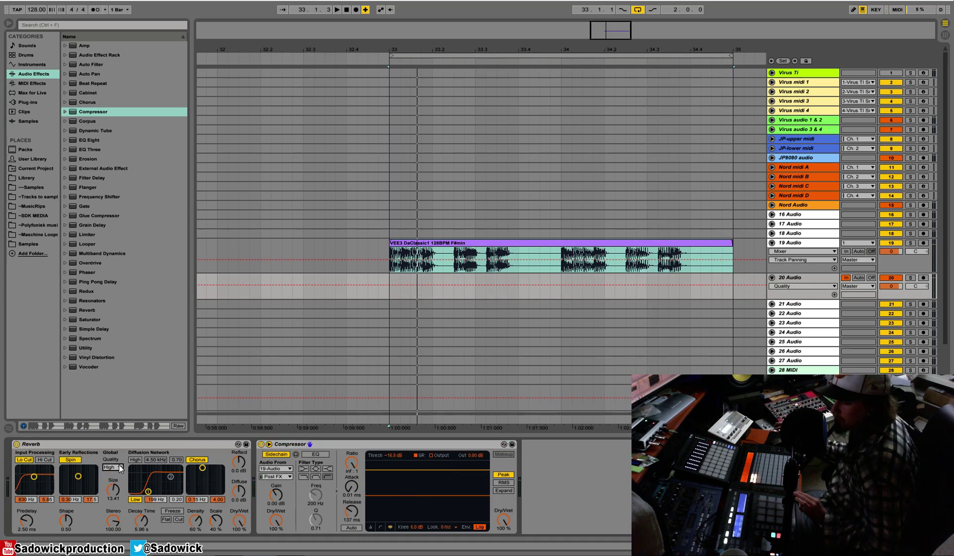
pyautogui.press('space')
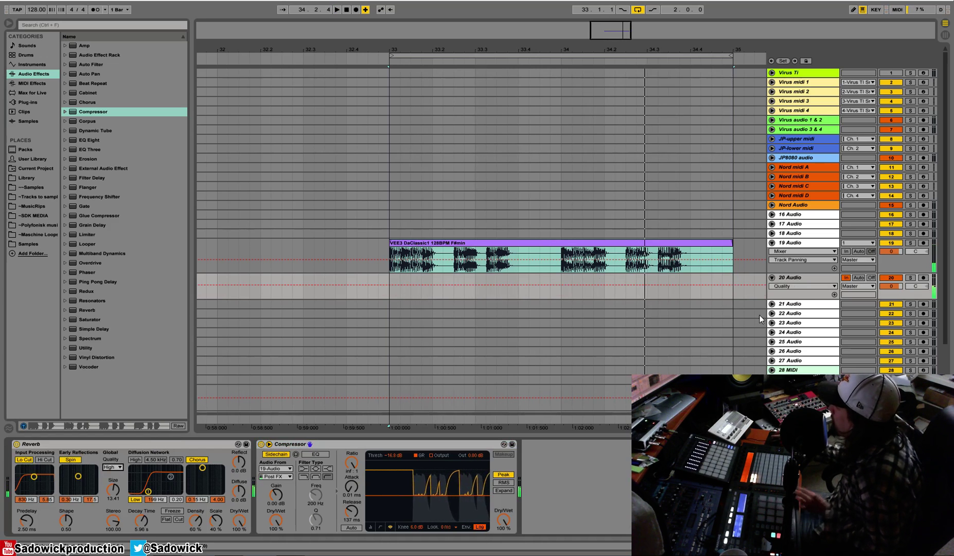
pyautogui.click(808, 243)
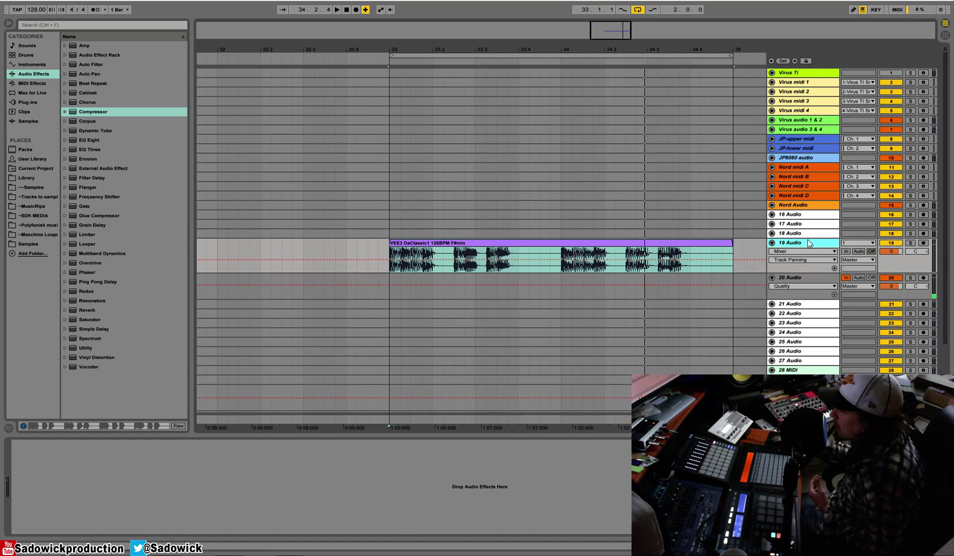